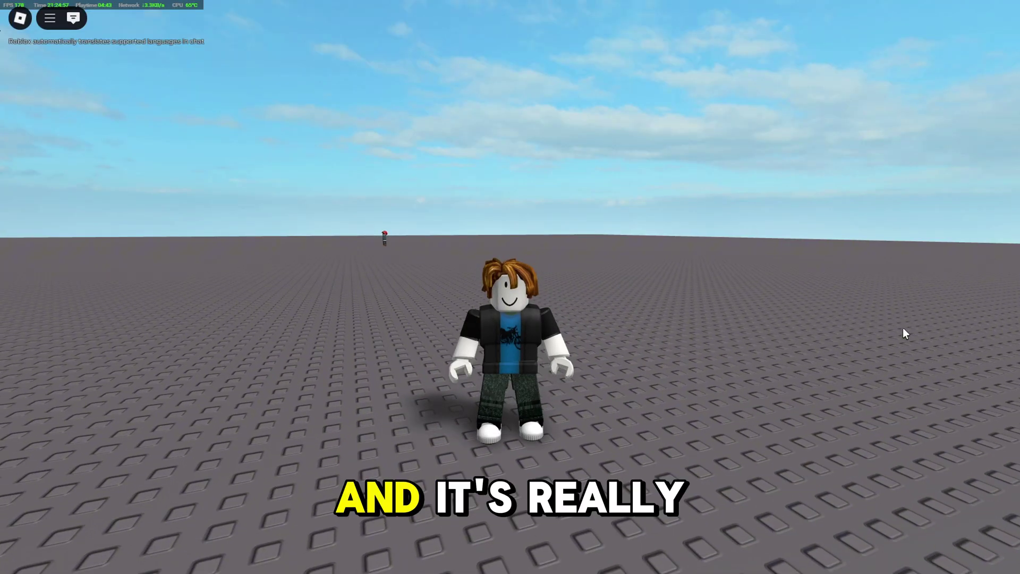
Make the avatar jump, then run it across the empty baseplate
{"action": "key", "text": "space"}
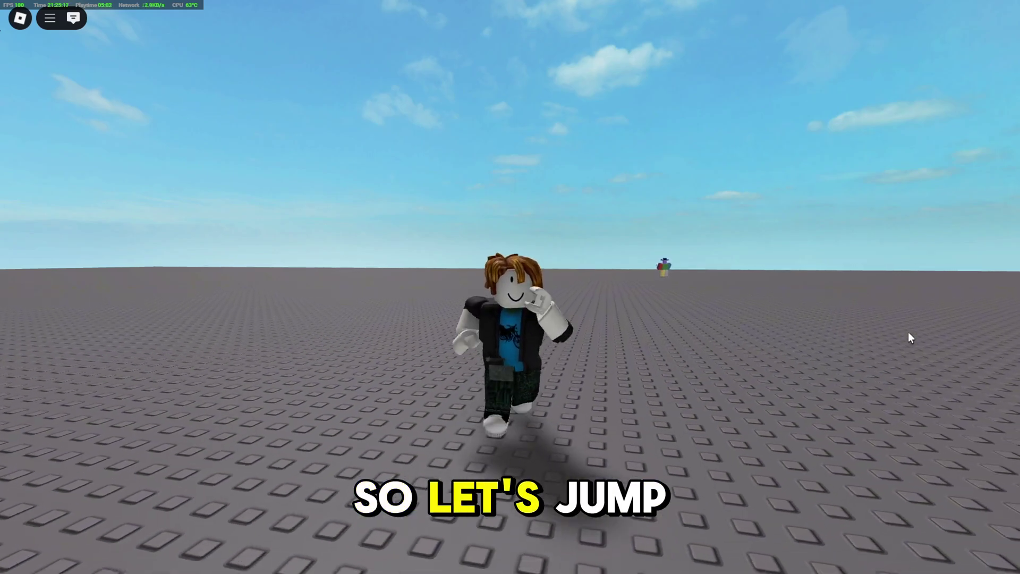
{"action": "key", "text": "s"}
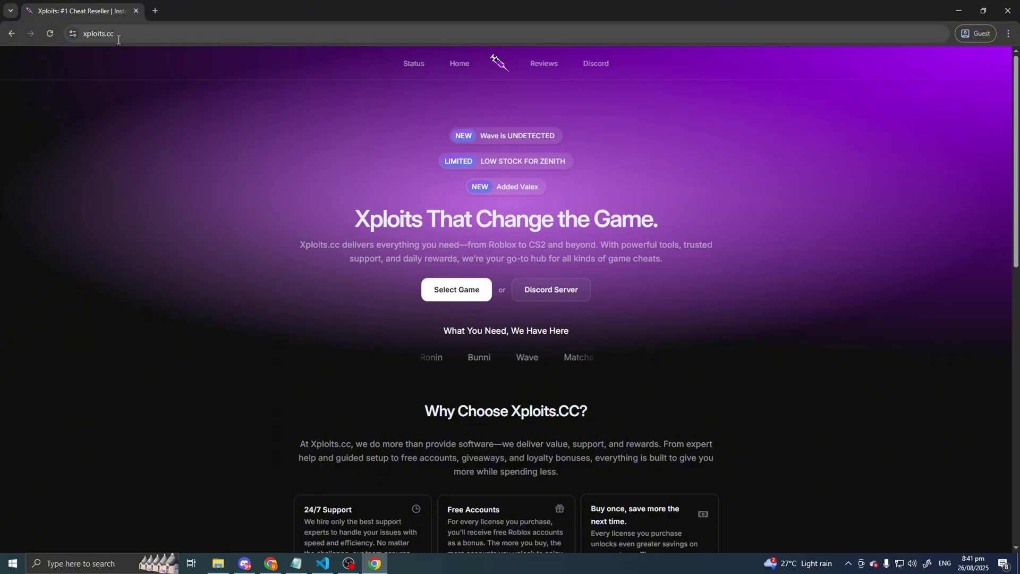
Scroll to Select your Game and choose Roblox
{"action": "scroll", "coordinate": [155, 187], "scroll_direction": "down", "scroll_amount": 4}
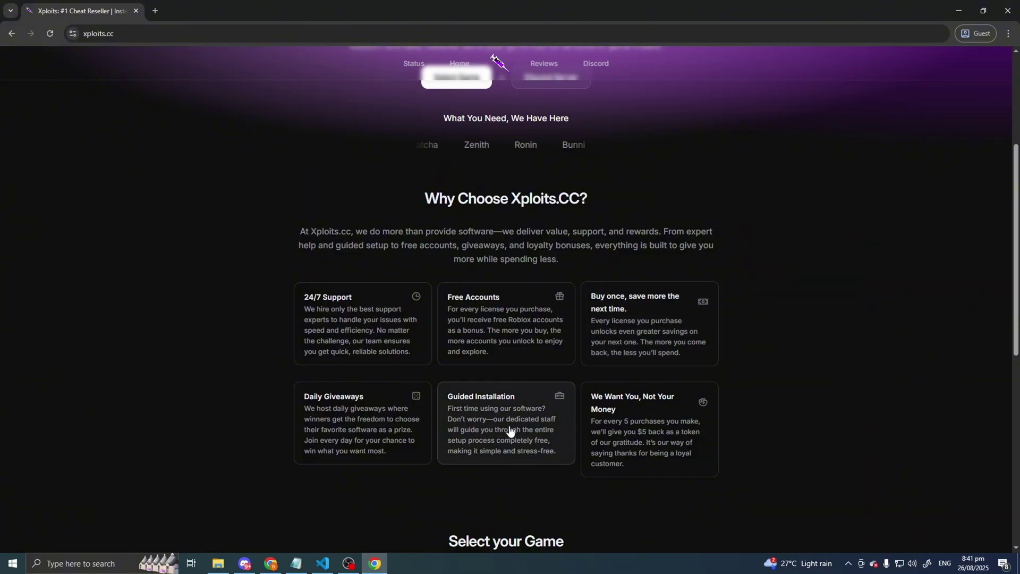
{"action": "scroll", "coordinate": [484, 325], "scroll_direction": "up", "scroll_amount": 4}
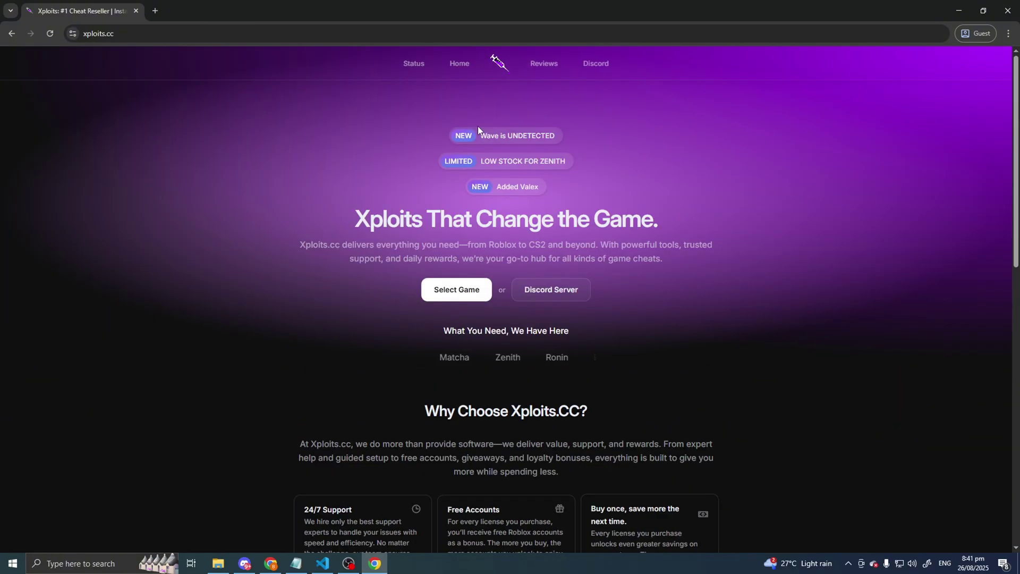
{"action": "scroll", "coordinate": [524, 316], "scroll_direction": "down", "scroll_amount": 5}
{"action": "scroll", "coordinate": [524, 317], "scroll_direction": "down", "scroll_amount": 5}
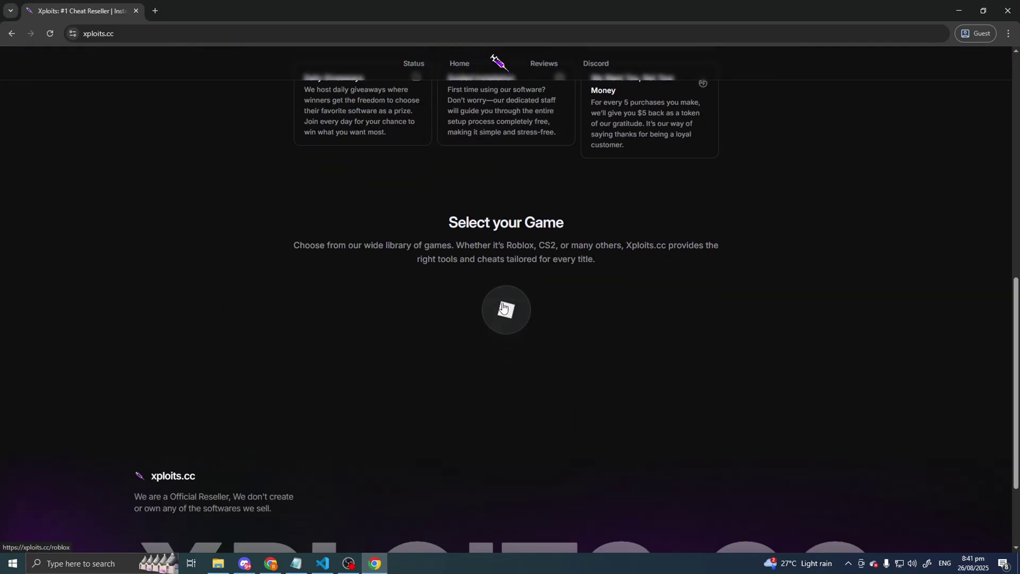
{"action": "left_click", "coordinate": [505, 313]}
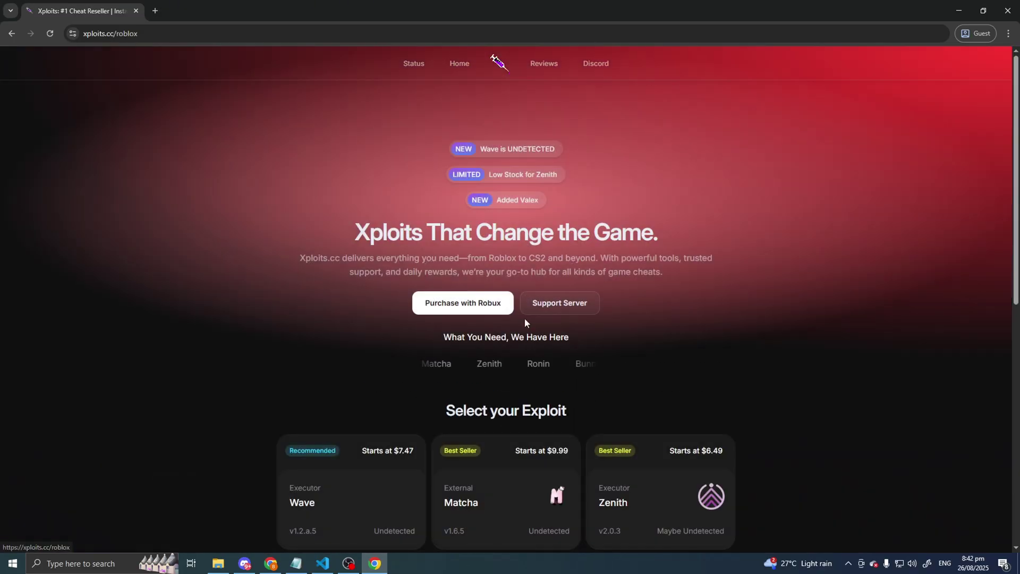
Choose Wave to show its pricing: Weekly License 9.99$, Monthly License 24.47$
{"action": "scroll", "coordinate": [526, 340], "scroll_direction": "down", "scroll_amount": 4}
{"action": "scroll", "coordinate": [372, 357], "scroll_direction": "up", "scroll_amount": 2}
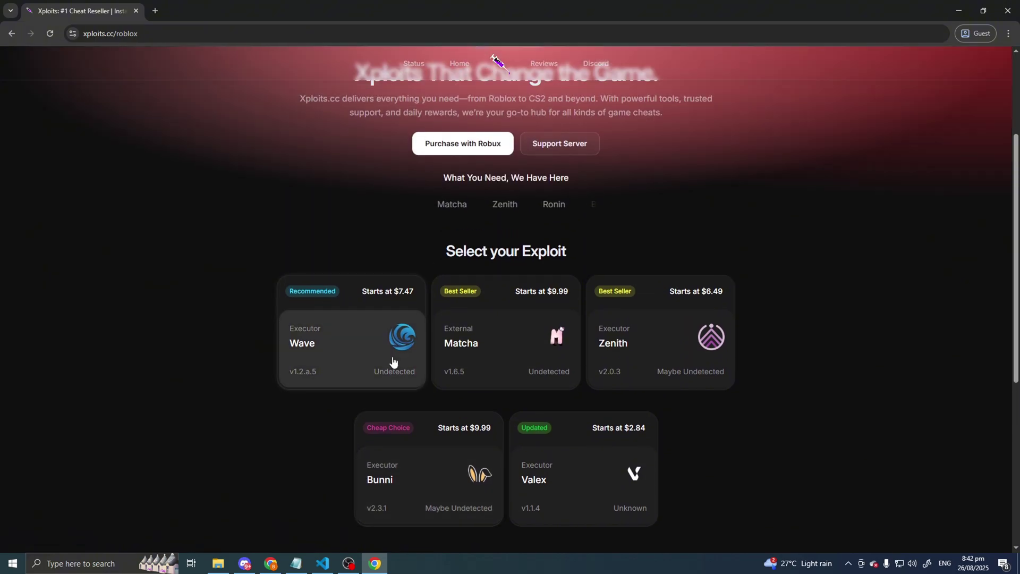
{"action": "left_click", "coordinate": [365, 334]}
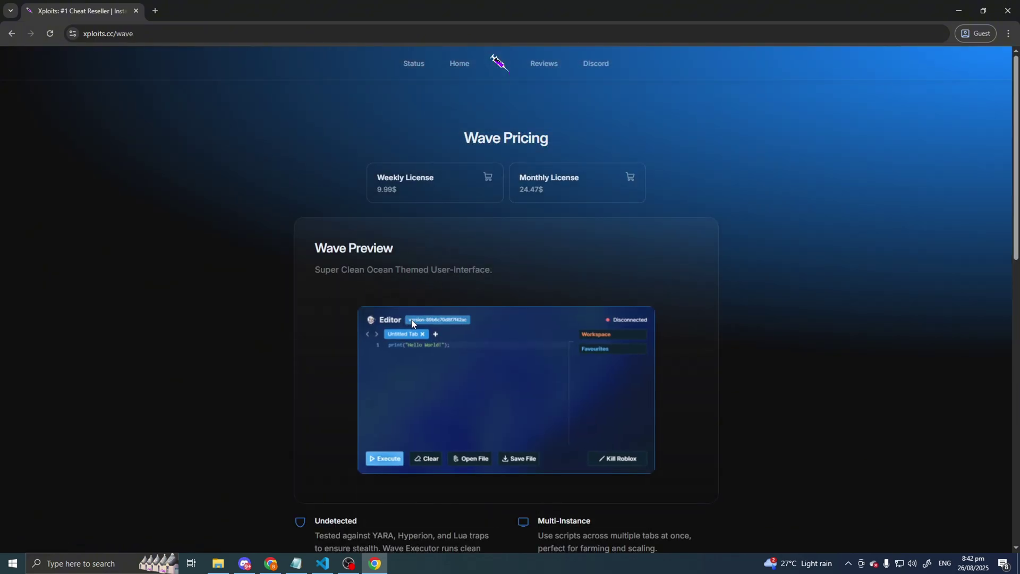
Open the One Week of Wave checkout twice, selecting the $7.47 price, and close it each time
{"action": "left_click", "coordinate": [444, 192]}
{"action": "left_click", "coordinate": [594, 132]}
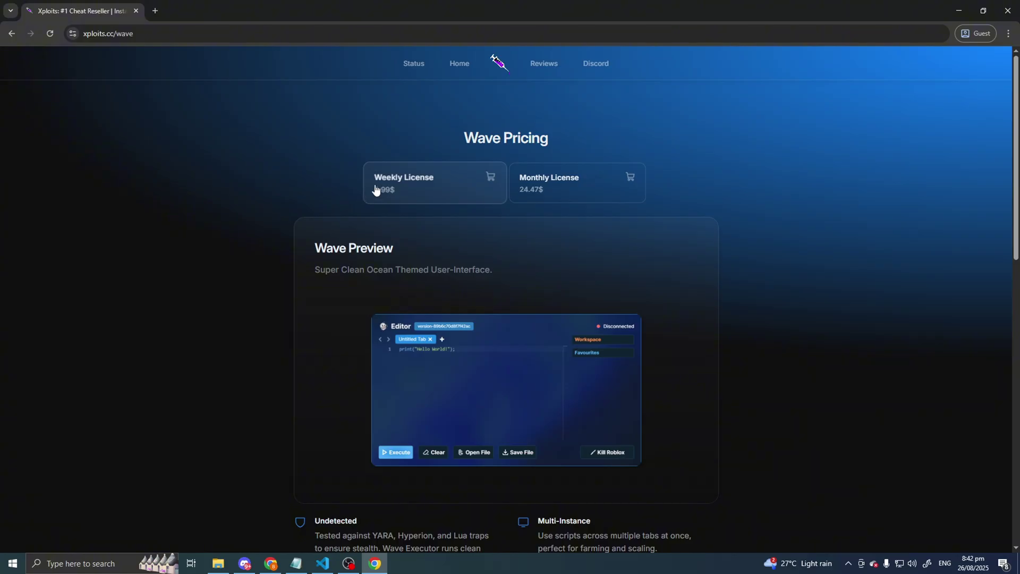
{"action": "left_click", "coordinate": [423, 196]}
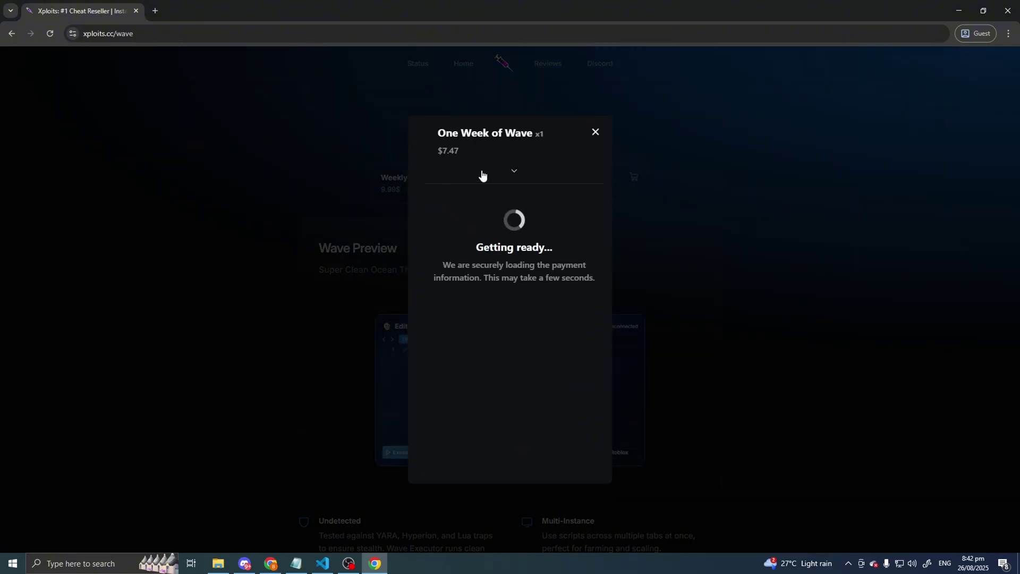
{"action": "double_click", "coordinate": [462, 152]}
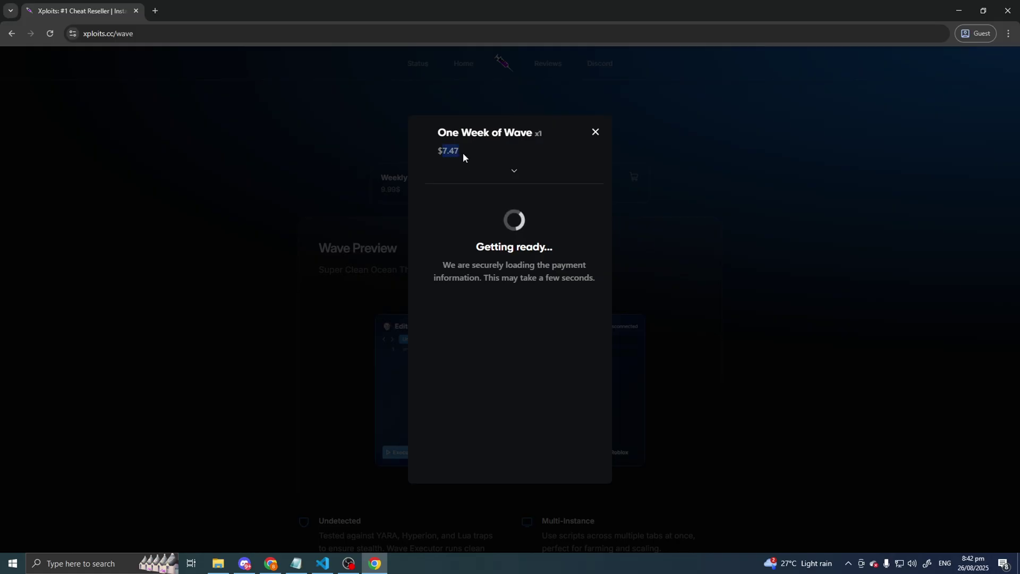
{"action": "left_click", "coordinate": [595, 132]}
{"action": "scroll", "coordinate": [494, 266], "scroll_direction": "down", "scroll_amount": 4}
{"action": "scroll", "coordinate": [384, 460], "scroll_direction": "up", "scroll_amount": 2}
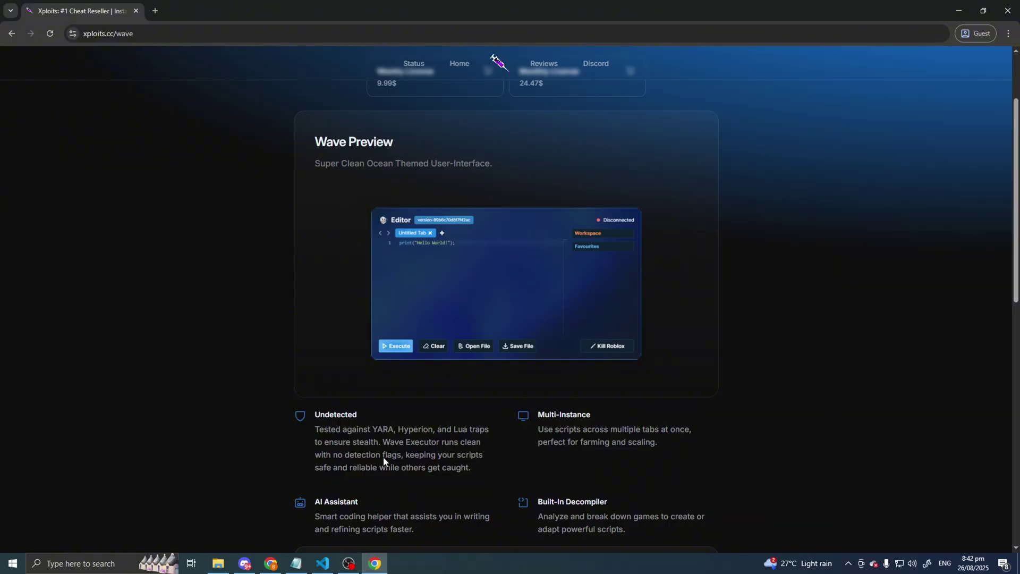
{"action": "scroll", "coordinate": [384, 461], "scroll_direction": "up", "scroll_amount": 2}
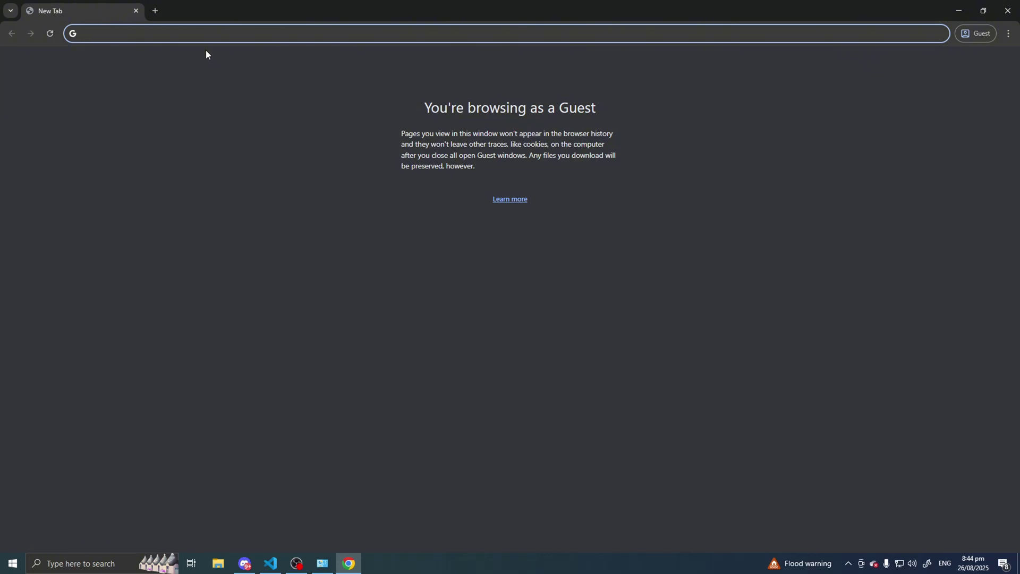
Load getwave.gg, save the Windows installer Wave-Setup (3).exe to Downloads, and check its progress
{"action": "type", "text": "getwave.gg"}
{"action": "key", "text": "Return"}
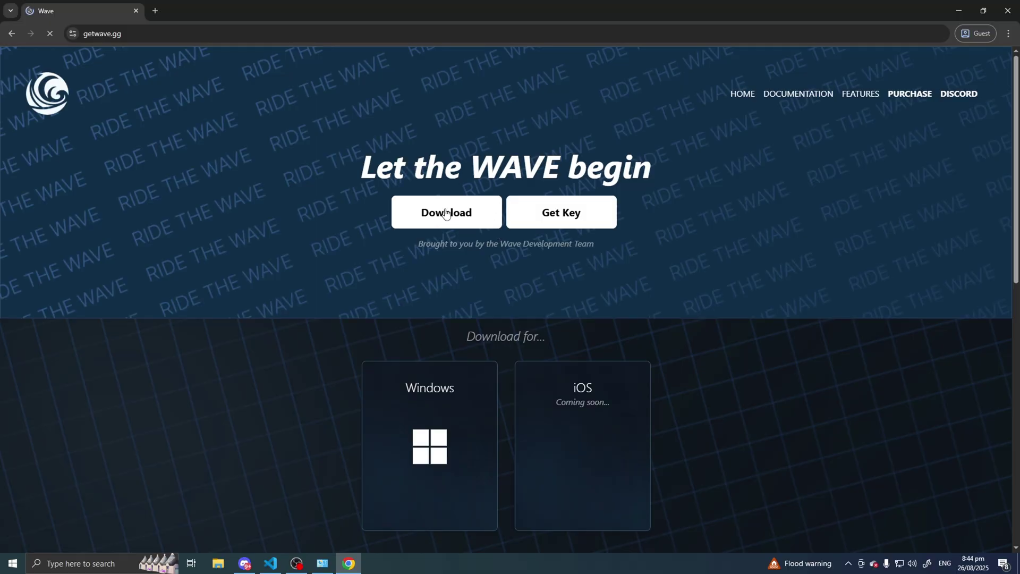
{"action": "left_click", "coordinate": [415, 215]}
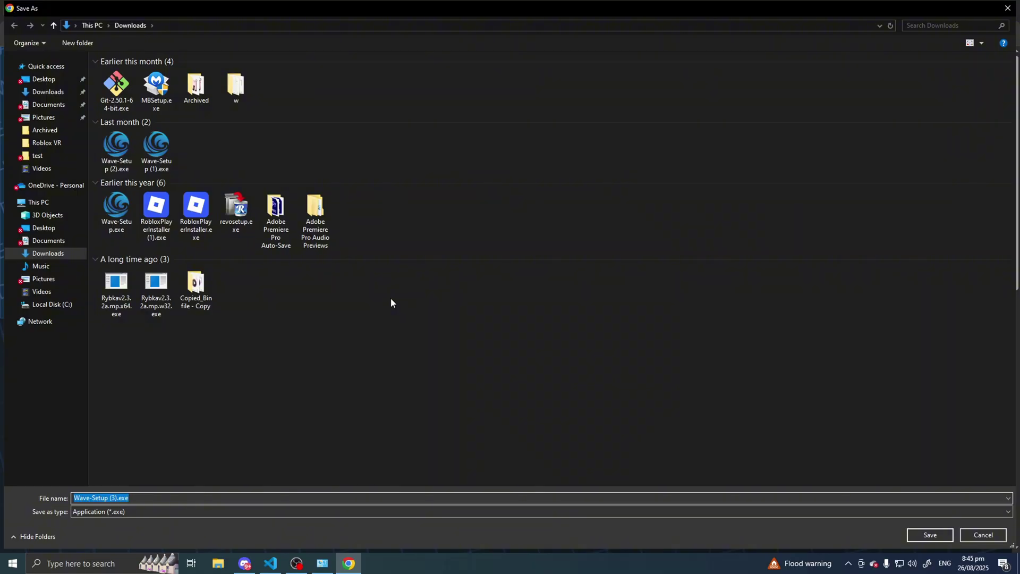
{"action": "key", "text": "Return"}
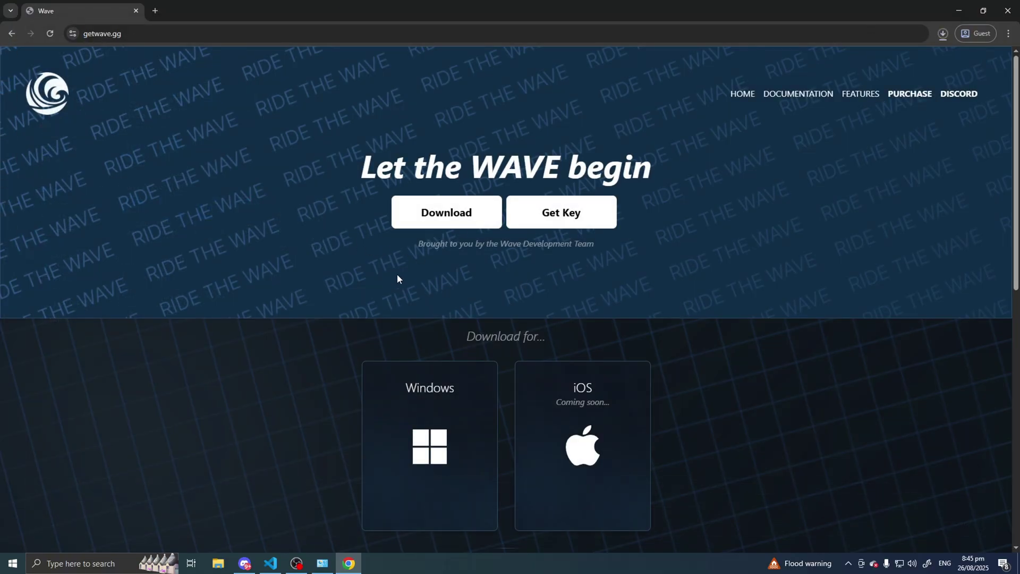
{"action": "left_click", "coordinate": [942, 33]}
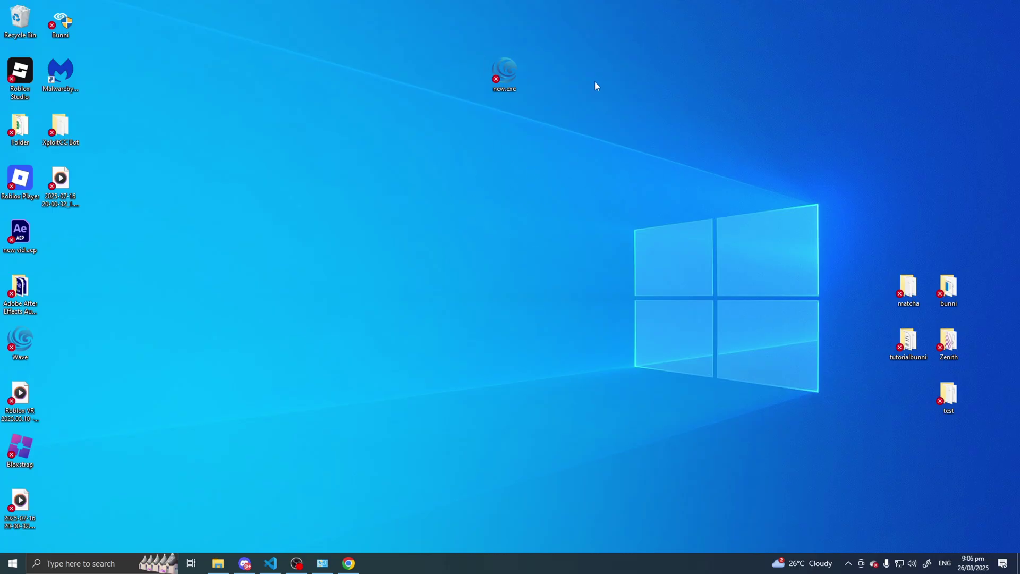
Move the new.exe icon lower on the desktop, then run it despite the unverified-publisher warning
{"action": "left_click_drag", "start_coordinate": [505, 74], "coordinate": [493, 198]}
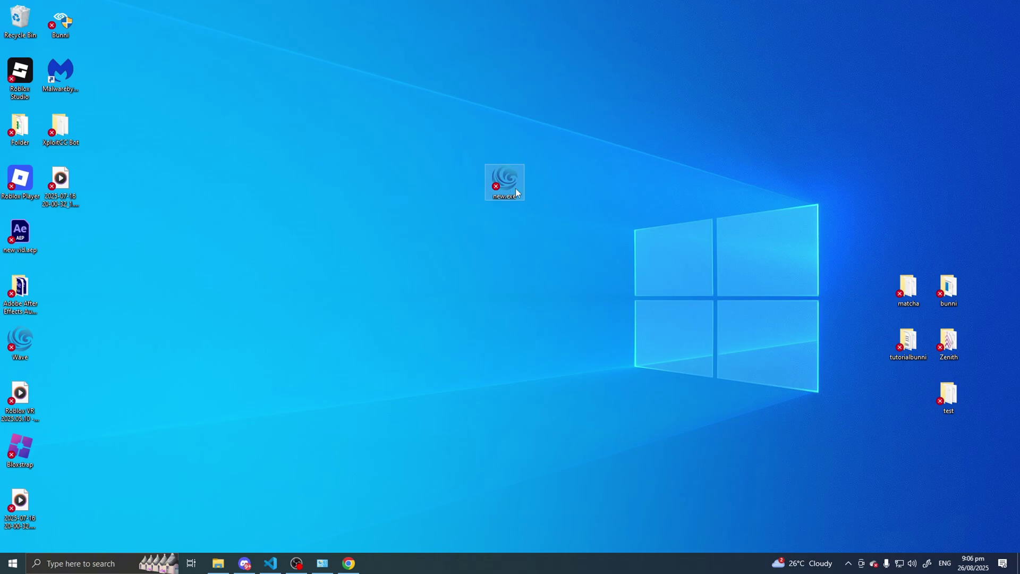
{"action": "double_click", "coordinate": [505, 182]}
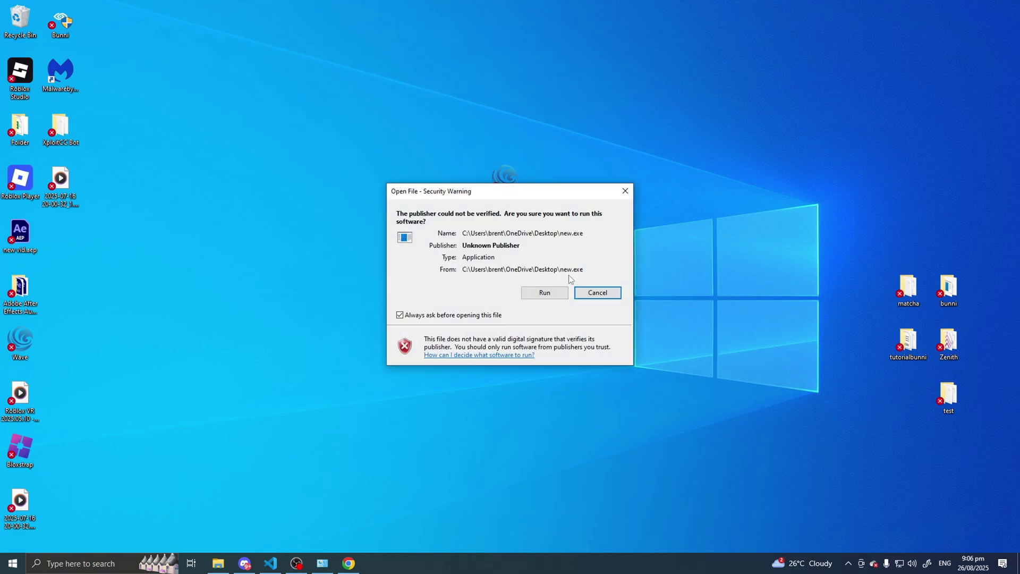
{"action": "left_click", "coordinate": [545, 293]}
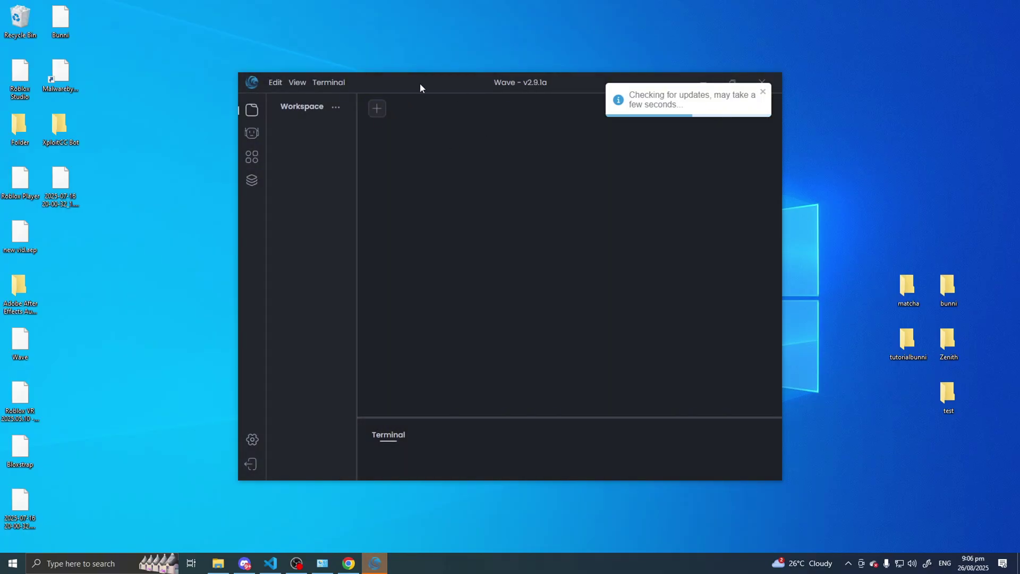
Move the Wave window and browse its Account, Instance and Client settings tabs
{"action": "left_click_drag", "start_coordinate": [420, 88], "coordinate": [376, 97]}
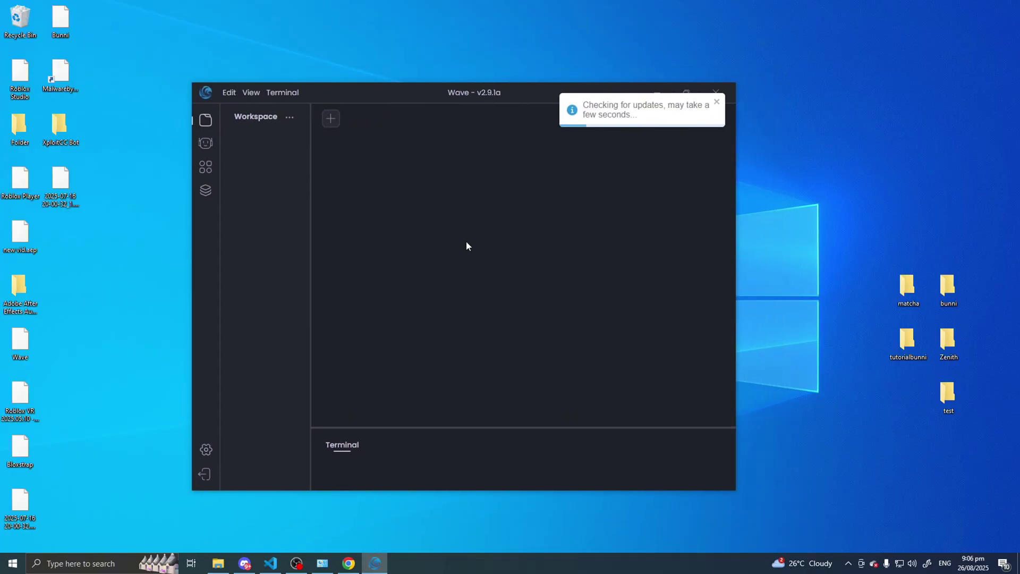
{"action": "left_click", "coordinate": [206, 449]}
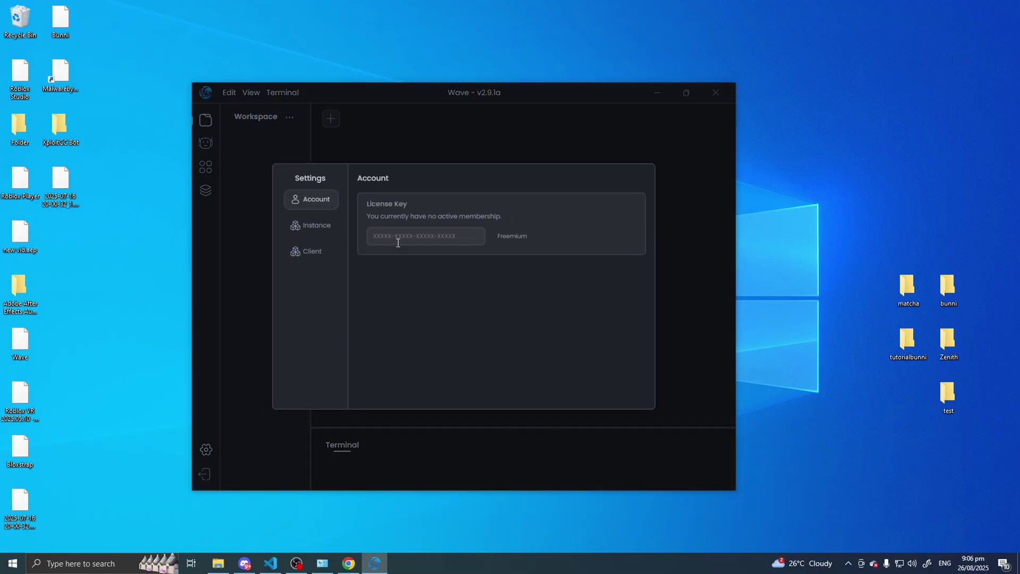
{"action": "left_click", "coordinate": [321, 228]}
{"action": "left_click", "coordinate": [317, 249]}
{"action": "left_click", "coordinate": [321, 200]}
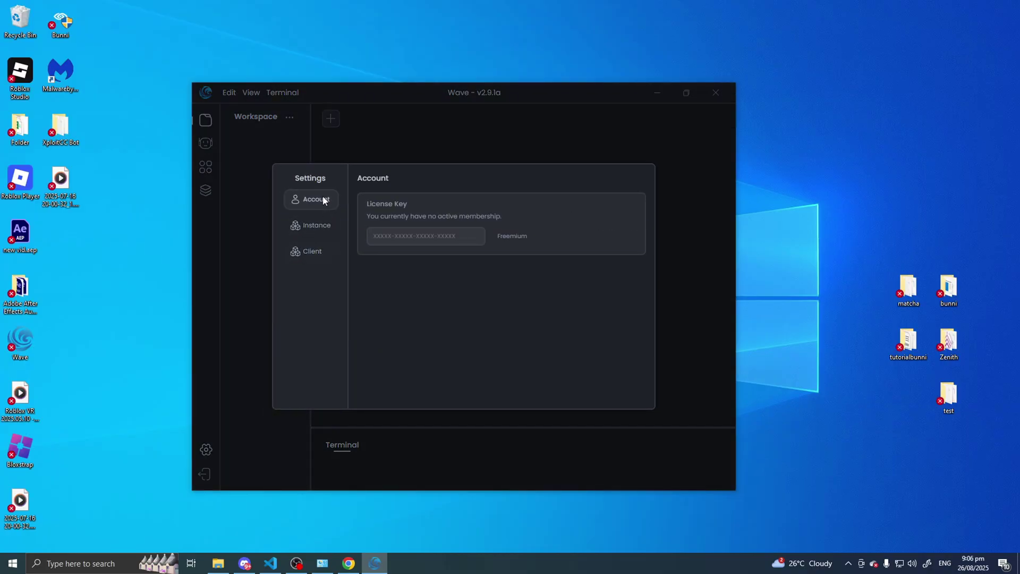
{"action": "left_click", "coordinate": [317, 228]}
{"action": "left_click", "coordinate": [312, 251]}
{"action": "left_click", "coordinate": [312, 226]}
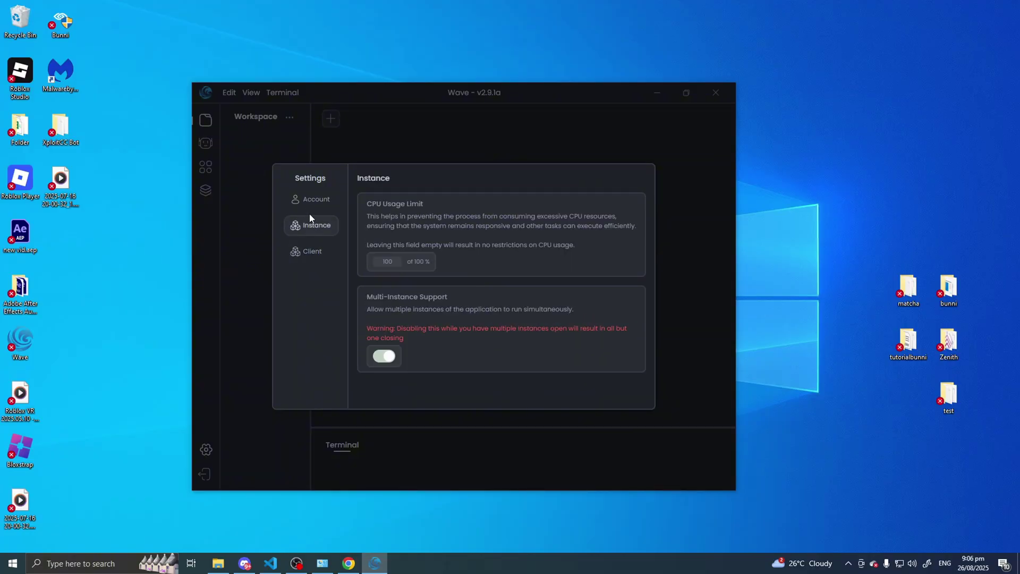
{"action": "left_click", "coordinate": [307, 198]}
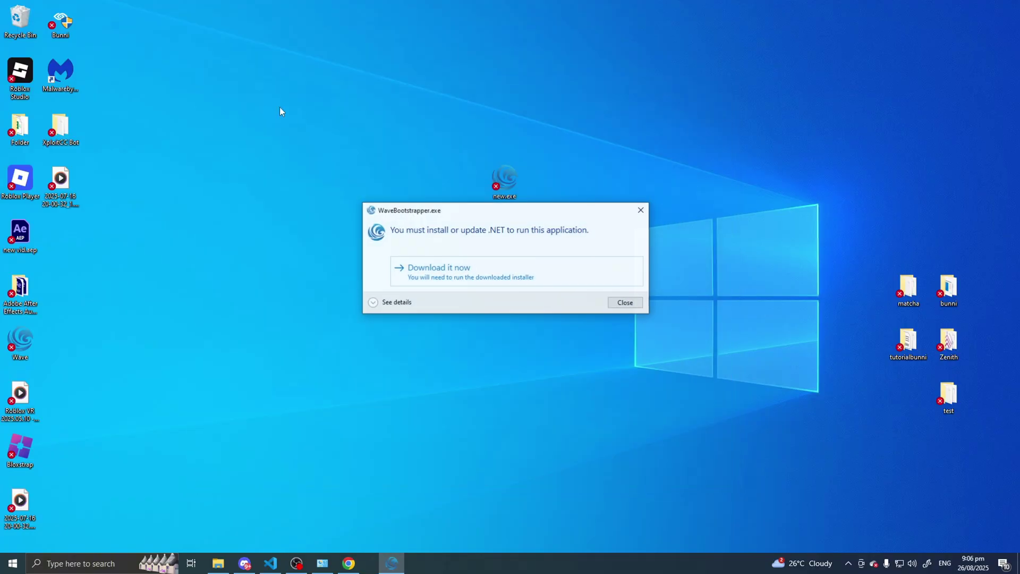
Download the .NET 9.0 Desktop Runtime x64 installer (9.0.8) into Downloads
{"action": "mouse_move", "coordinate": [421, 215]}
{"action": "left_mouse_down"}
{"action": "mouse_move", "coordinate": [364, 208]}
{"action": "mouse_move", "coordinate": [421, 214]}
{"action": "left_mouse_up"}
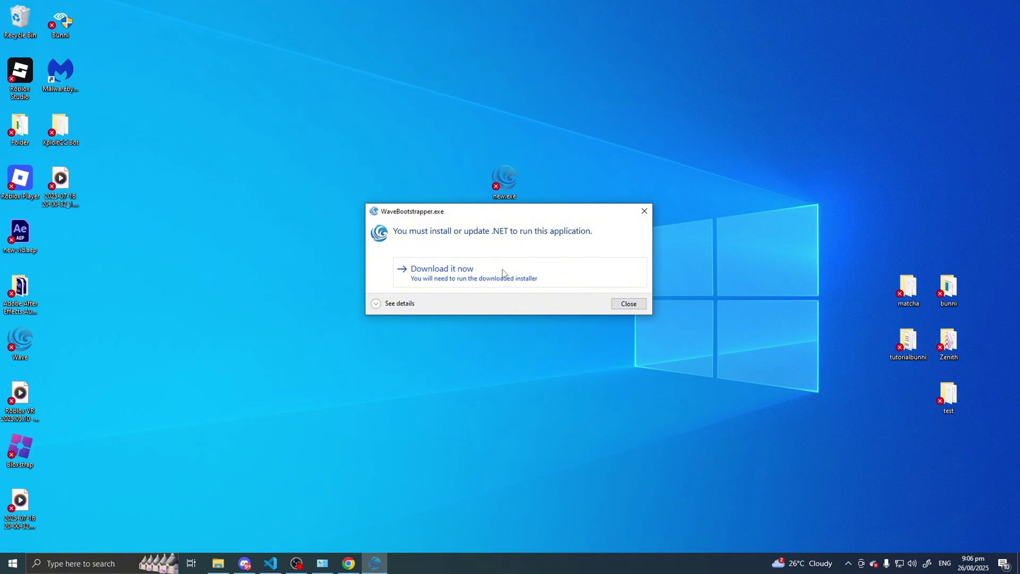
{"action": "left_click", "coordinate": [472, 273]}
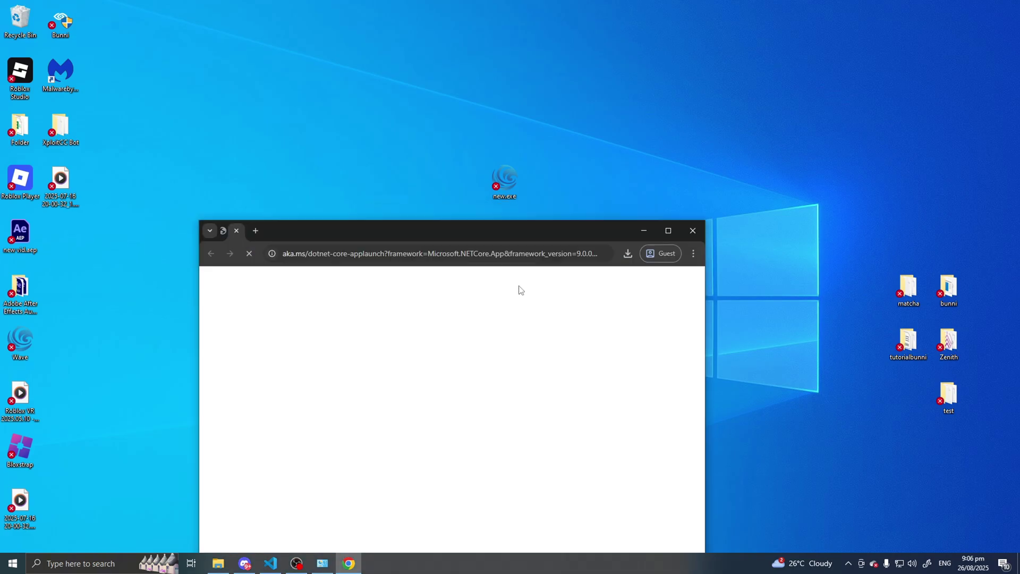
{"action": "left_click_drag", "start_coordinate": [498, 239], "coordinate": [552, 122]}
{"action": "scroll", "coordinate": [486, 253], "scroll_direction": "down", "scroll_amount": 2}
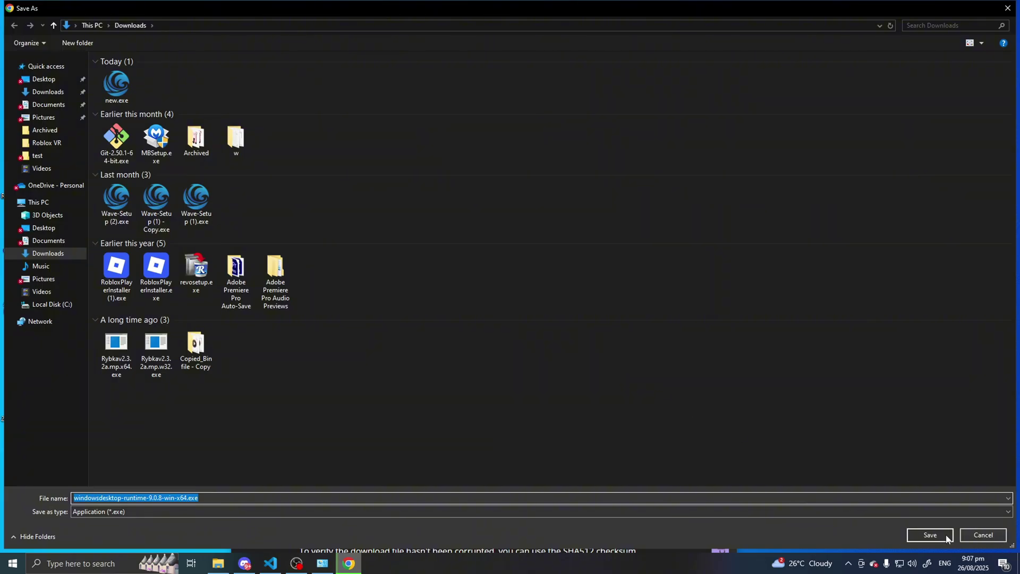
{"action": "left_click", "coordinate": [944, 537]}
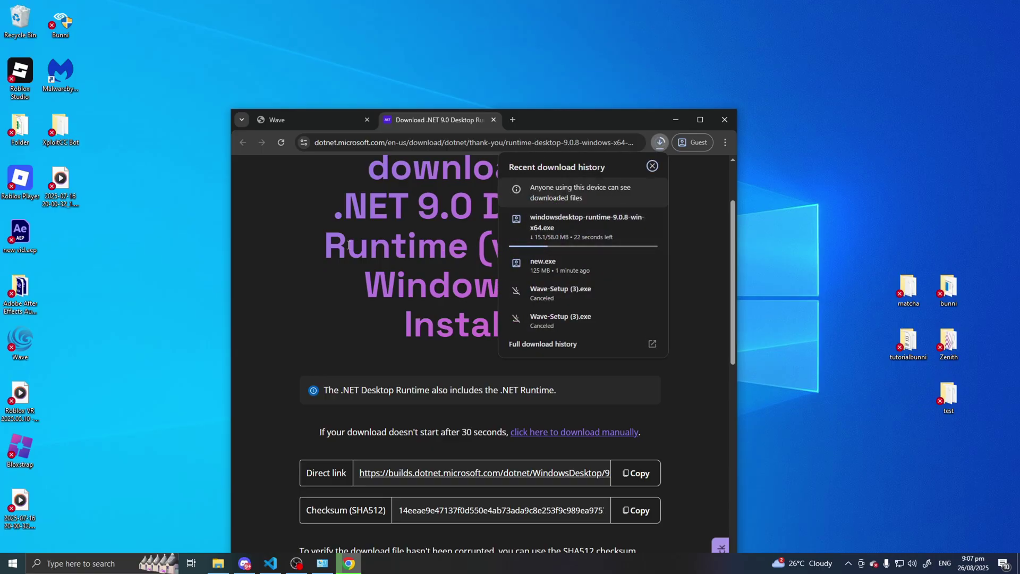
{"action": "left_click", "coordinate": [561, 113]}
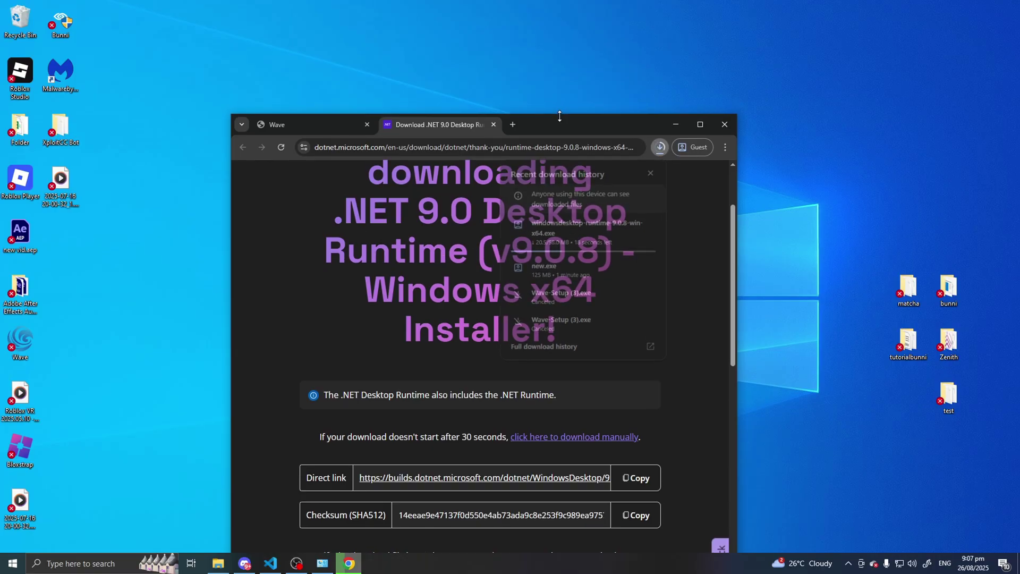
{"action": "left_click_drag", "start_coordinate": [561, 112], "coordinate": [572, 83]}
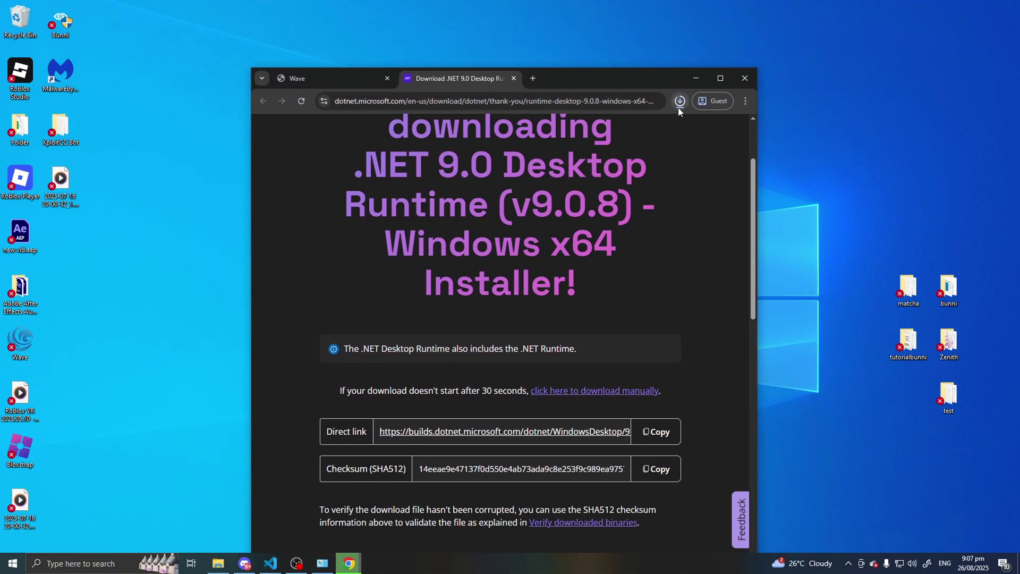
Run windowsdesktop-runtime-9.0.8-win-x64.exe, install Desktop Runtime 9.0.8 (x64), and close the installer
{"action": "left_click", "coordinate": [611, 156]}
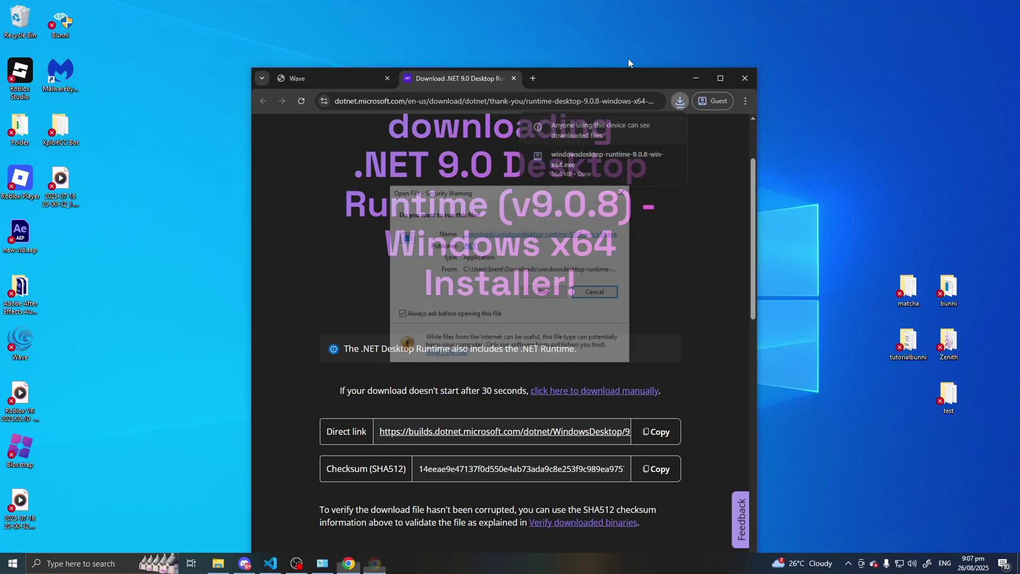
{"action": "left_click", "coordinate": [549, 293]}
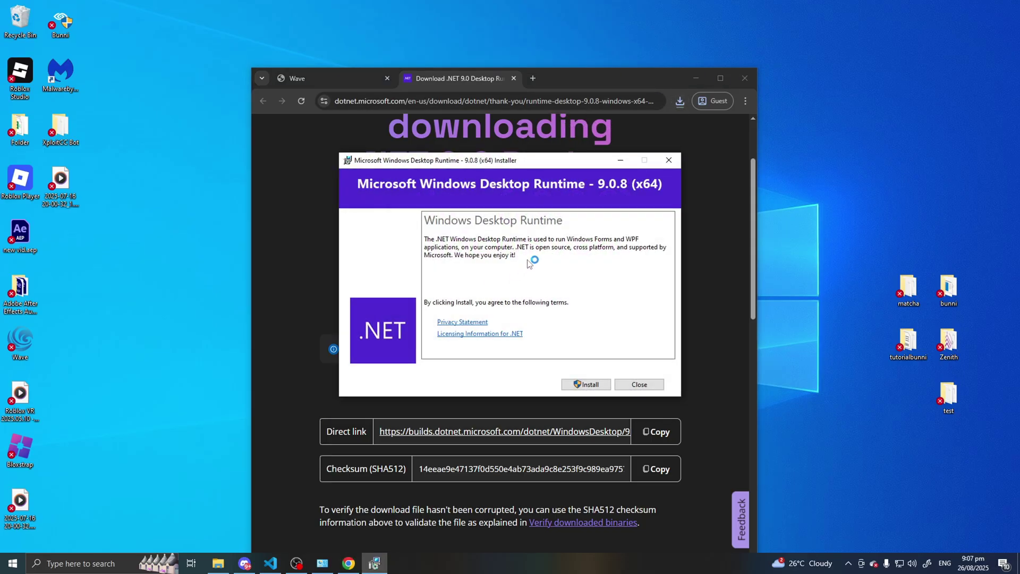
{"action": "left_click", "coordinate": [587, 383]}
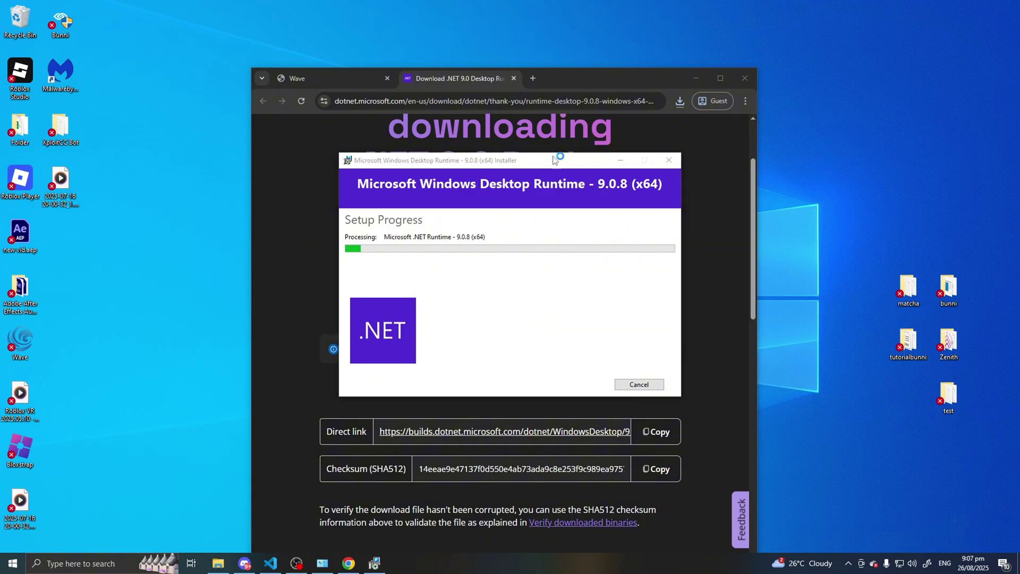
{"action": "left_click_drag", "start_coordinate": [466, 163], "coordinate": [433, 161]}
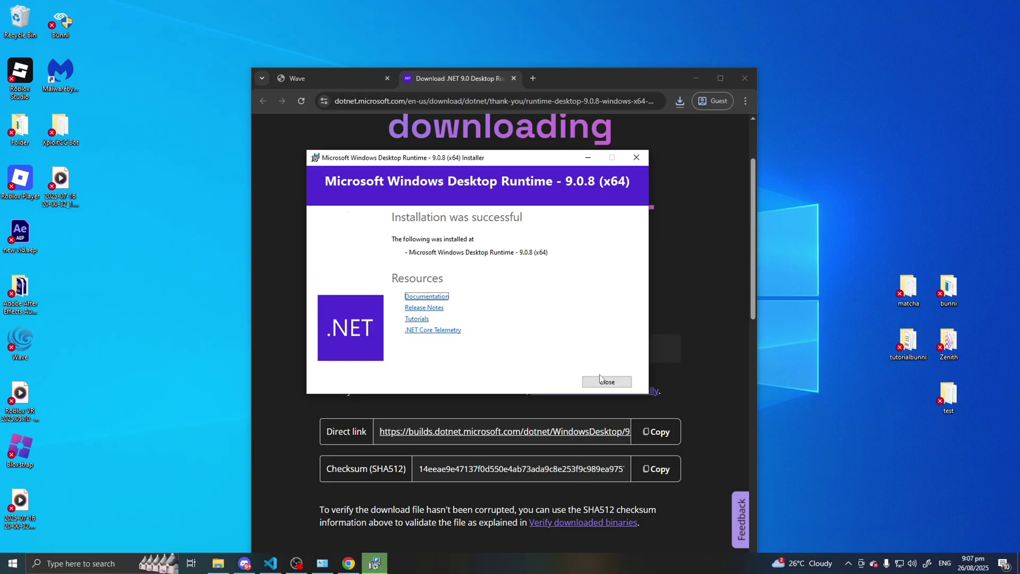
{"action": "left_click", "coordinate": [601, 379]}
Relaunch new.exe past the security warning and dismiss Wave's update-check notification
{"action": "left_click", "coordinate": [695, 78]}
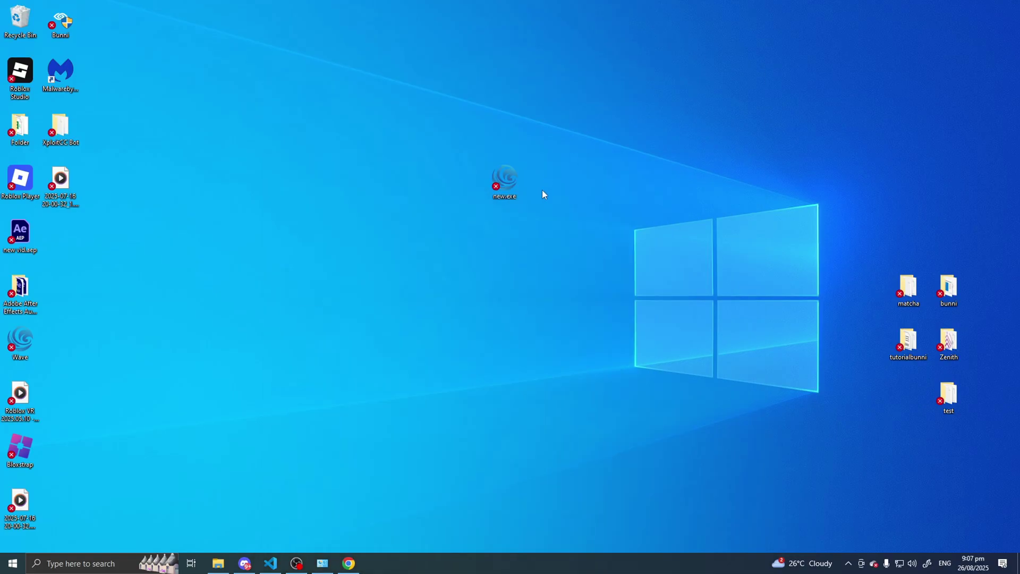
{"action": "double_click", "coordinate": [501, 182]}
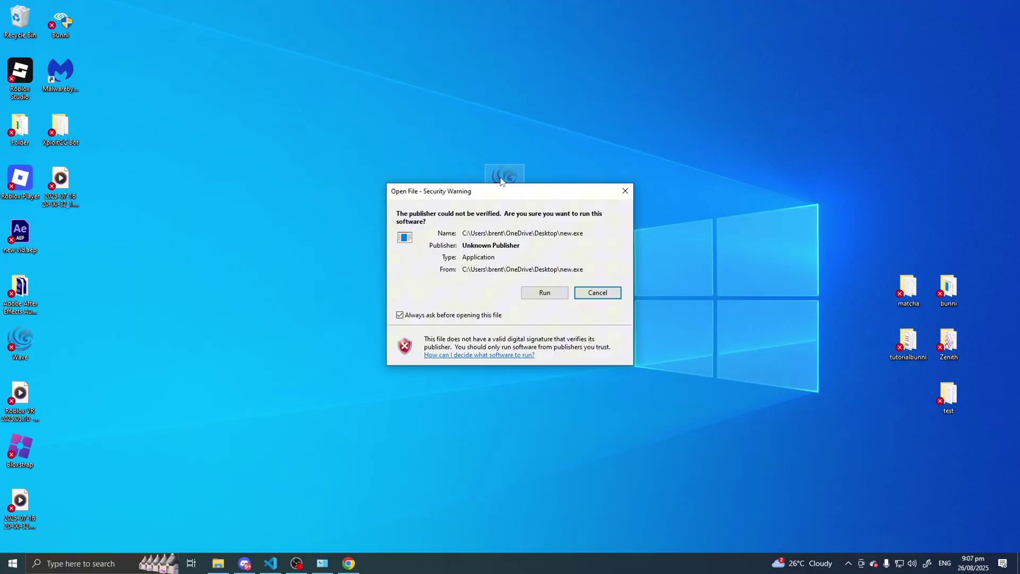
{"action": "left_click", "coordinate": [538, 298]}
{"action": "left_click_drag", "start_coordinate": [489, 251], "coordinate": [438, 226]}
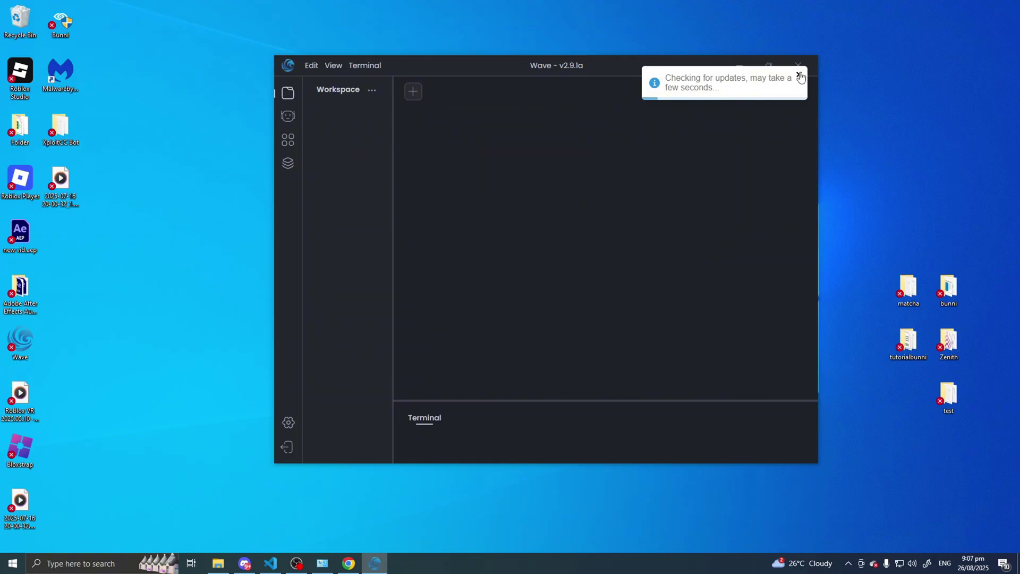
{"action": "left_click", "coordinate": [799, 75]}
Browse Wave's Robotics, Script Cloud and Client Manager panels and Edit/View menus, then close Wave
{"action": "left_click", "coordinate": [287, 116]}
{"action": "left_click", "coordinate": [288, 163]}
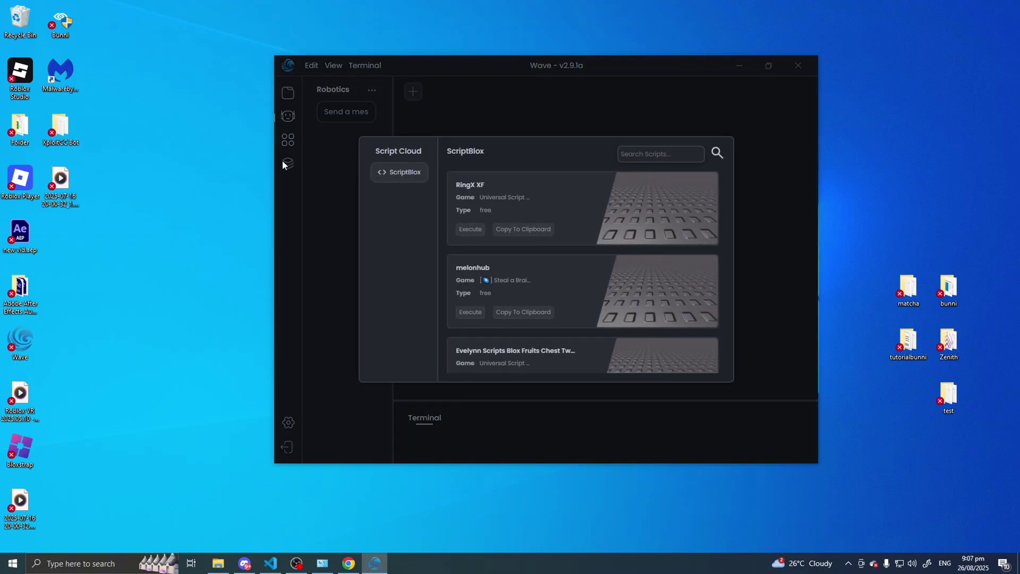
{"action": "left_click", "coordinate": [287, 163]}
{"action": "left_click", "coordinate": [287, 163]}
{"action": "left_click", "coordinate": [289, 118]}
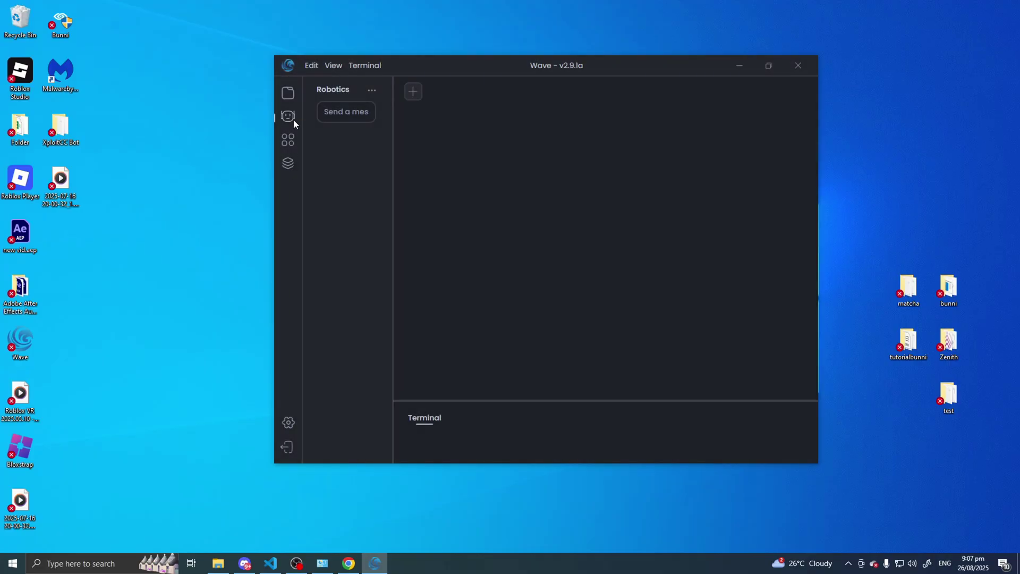
{"action": "left_click", "coordinate": [311, 65]}
{"action": "left_click", "coordinate": [336, 65]}
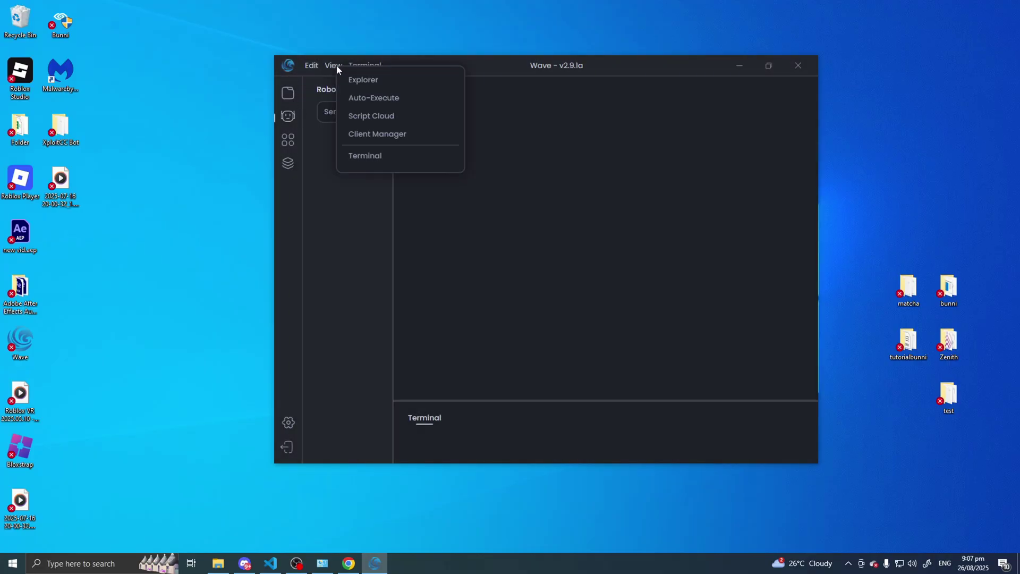
{"action": "left_click", "coordinate": [364, 158]}
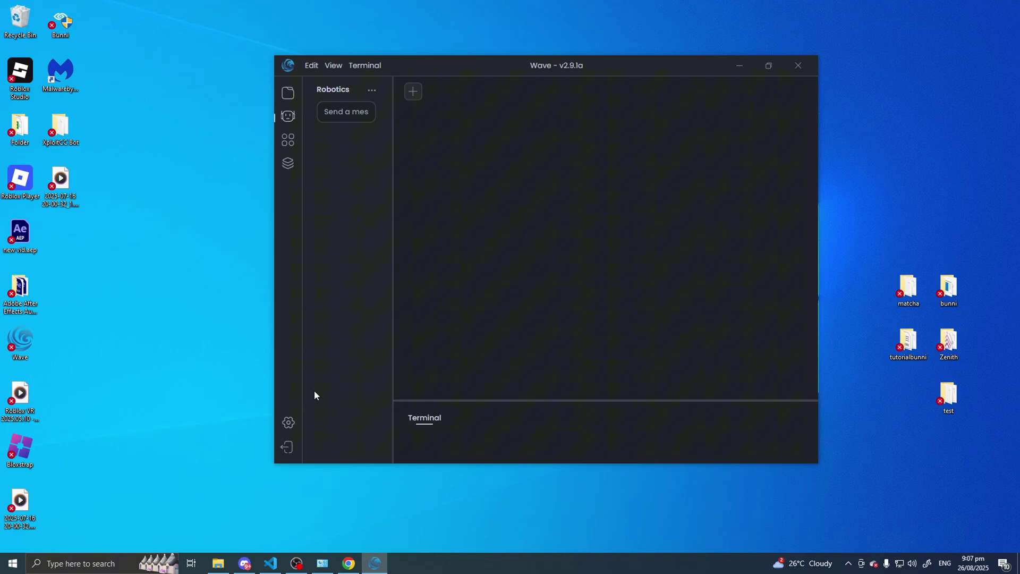
{"action": "left_click", "coordinate": [288, 423]}
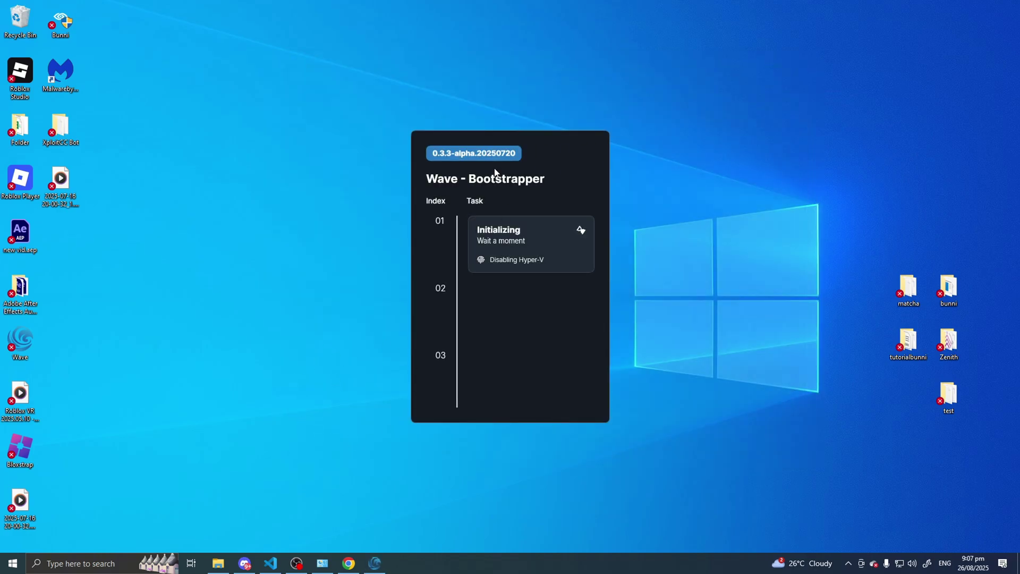
Move the Wave Bootstrapper window aside while it installs updates
{"action": "mouse_move", "coordinate": [432, 140]}
{"action": "left_mouse_down"}
{"action": "mouse_move", "coordinate": [422, 130]}
{"action": "mouse_move", "coordinate": [530, 145]}
{"action": "mouse_move", "coordinate": [451, 141]}
{"action": "mouse_move", "coordinate": [403, 122]}
{"action": "mouse_move", "coordinate": [462, 125]}
{"action": "mouse_move", "coordinate": [587, 233]}
{"action": "mouse_move", "coordinate": [423, 199]}
{"action": "mouse_move", "coordinate": [435, 193]}
{"action": "mouse_move", "coordinate": [416, 142]}
{"action": "left_mouse_up"}
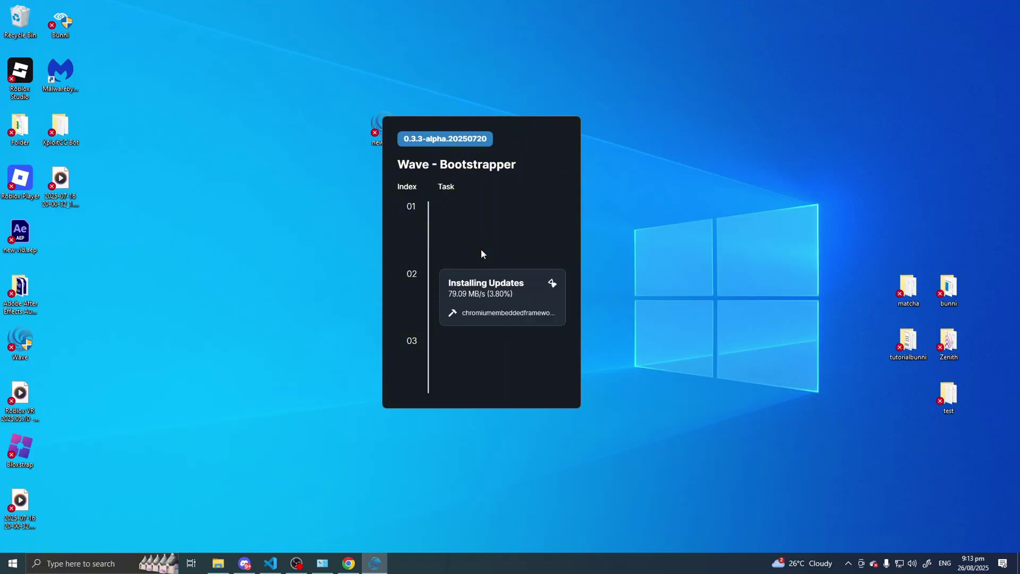